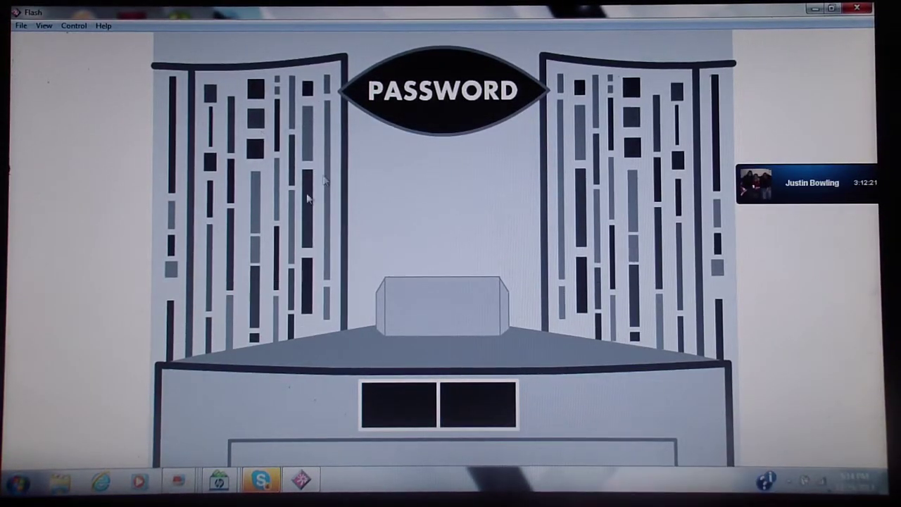
pyautogui.click(757, 184)
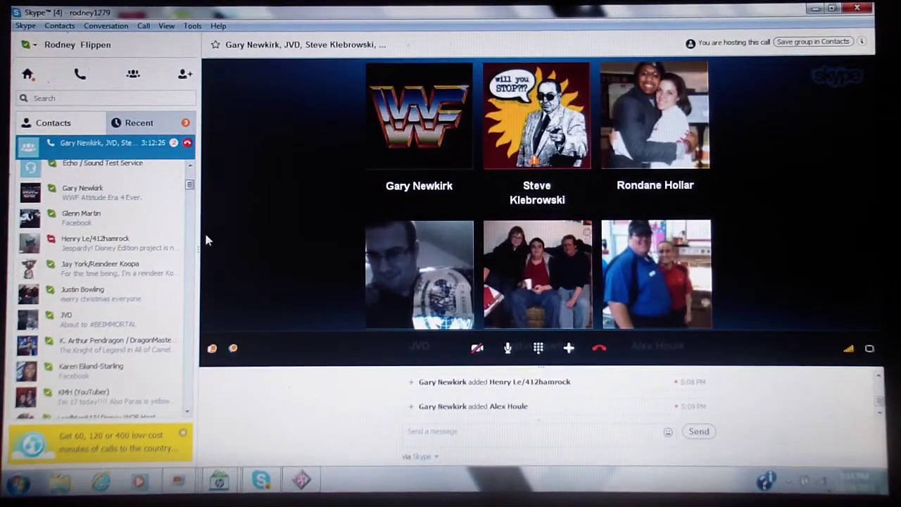
pyautogui.click(169, 194)
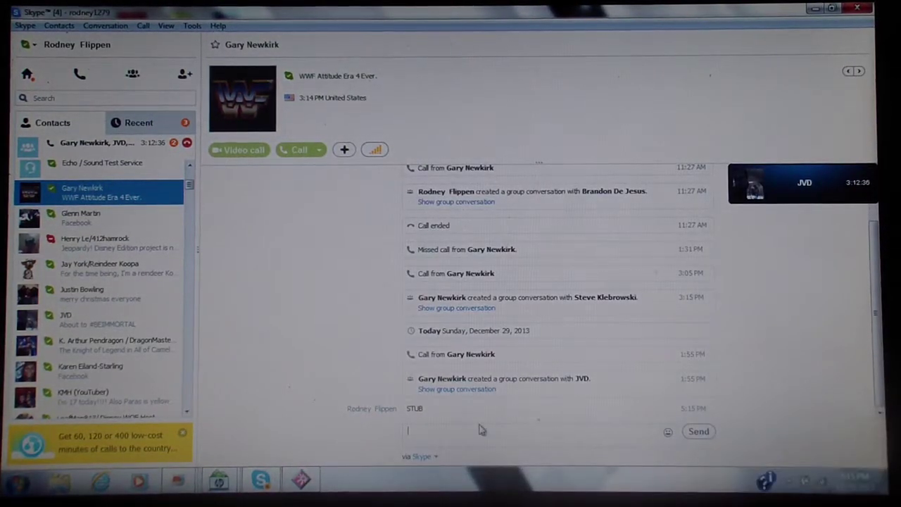
pyautogui.click(109, 328)
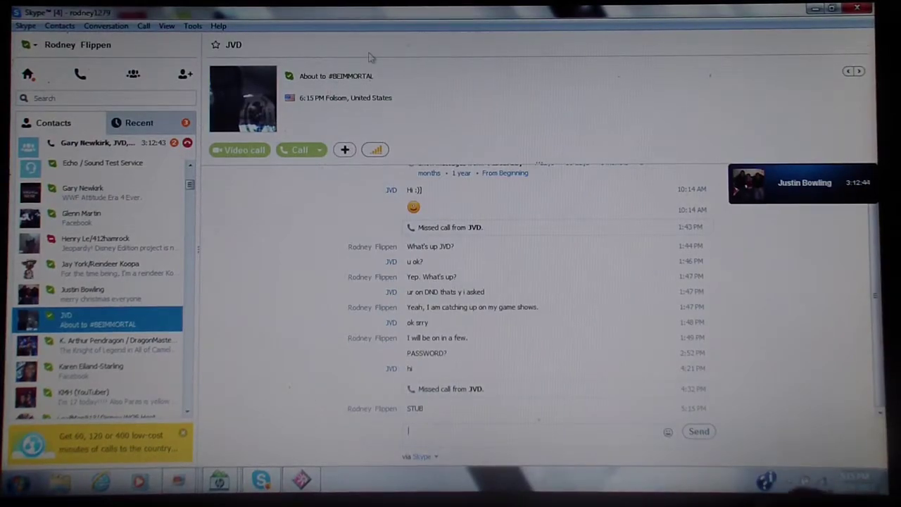
pyautogui.click(818, 9)
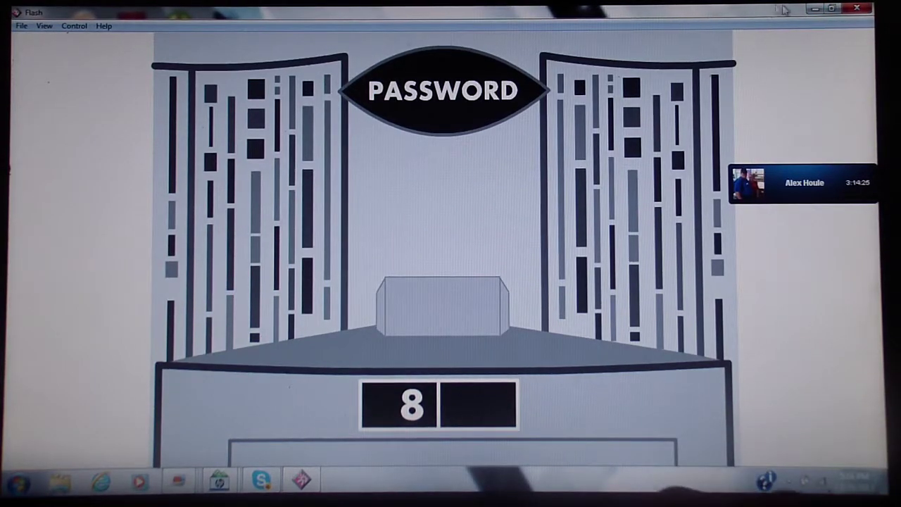
pyautogui.doubleClick(746, 181)
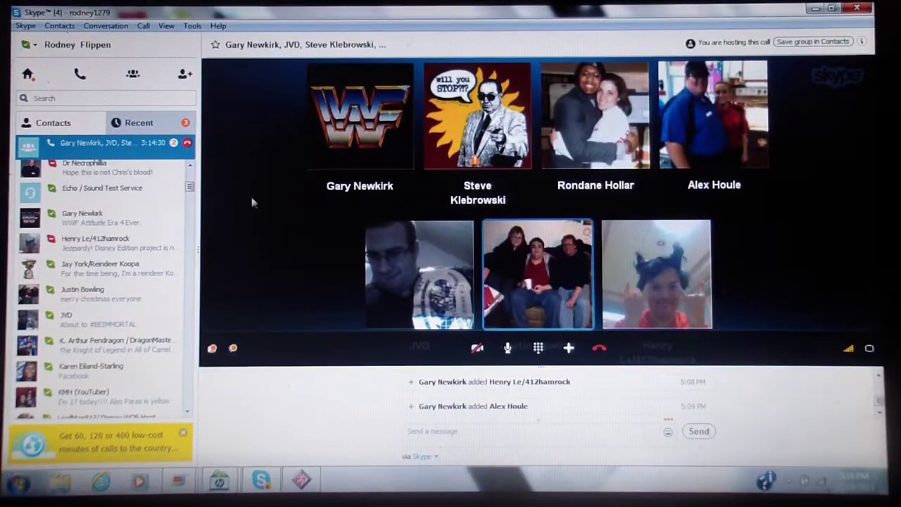
pyautogui.click(136, 294)
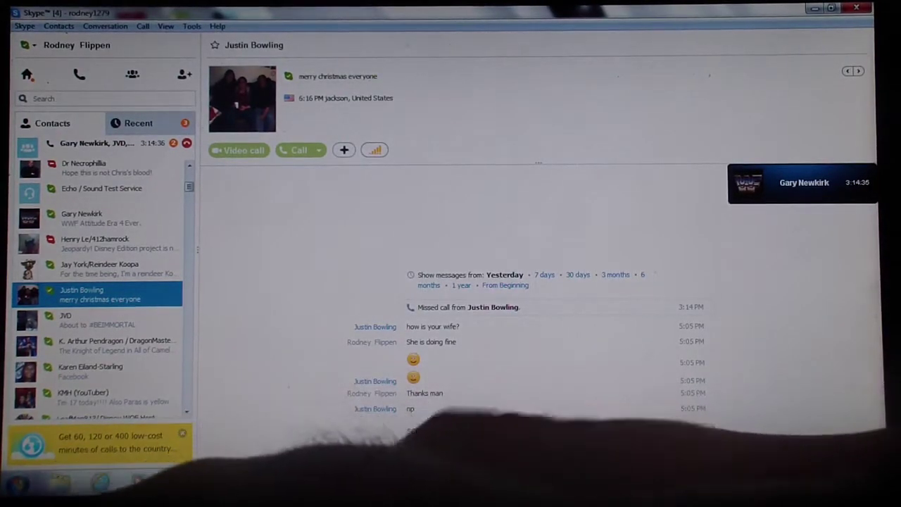
pyautogui.write('CHOOL')
pyautogui.press('Return')
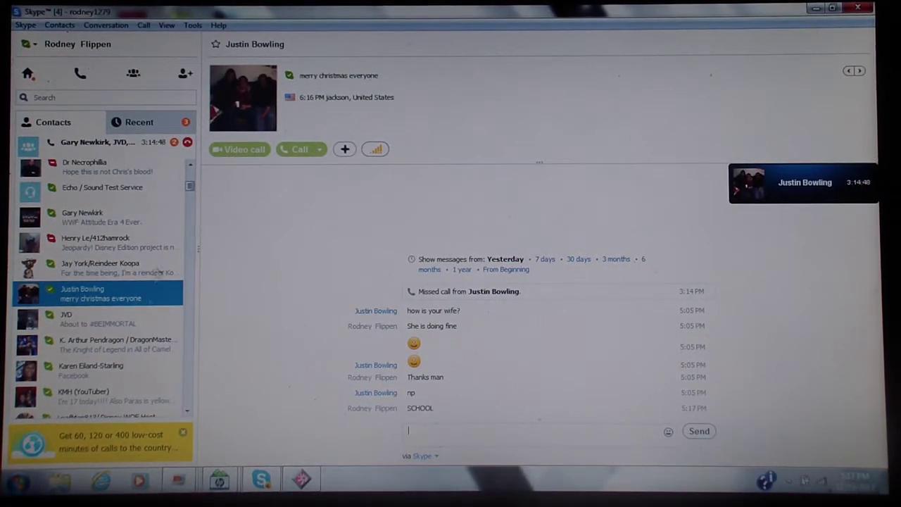
pyautogui.moveTo(191, 187); pyautogui.dragTo(192, 201)
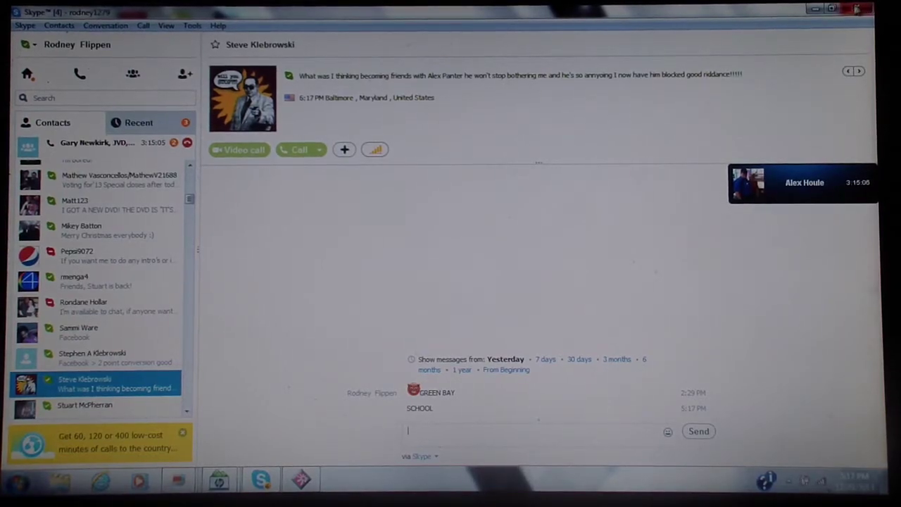
# Step: Minimize Skype to reveal the Flash Password board
pyautogui.click(817, 9)
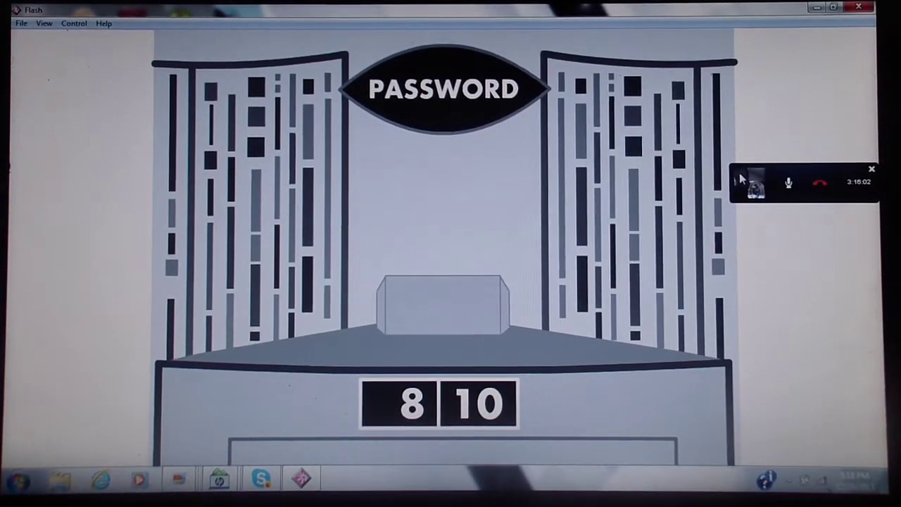
# Step: Restore the call, send REST privately to two players, then minimize Skype
pyautogui.click(740, 181)
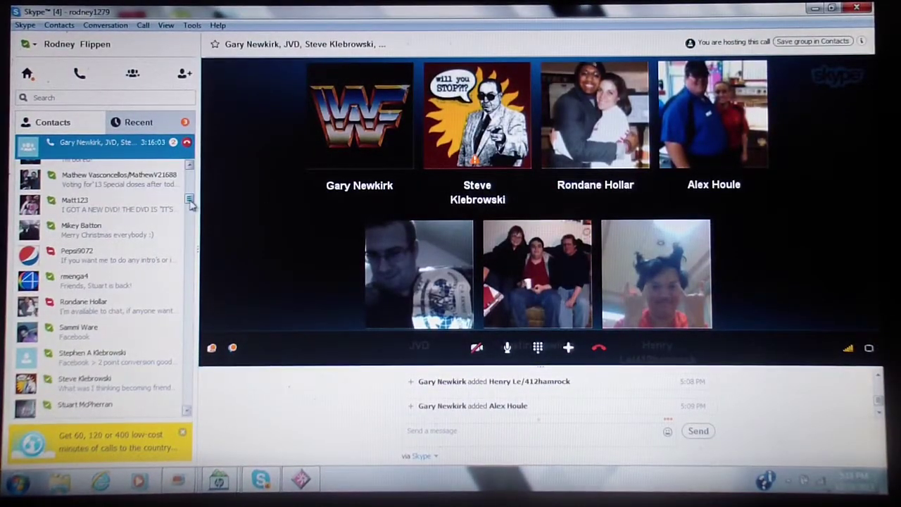
pyautogui.moveTo(190, 204); pyautogui.dragTo(190, 185)
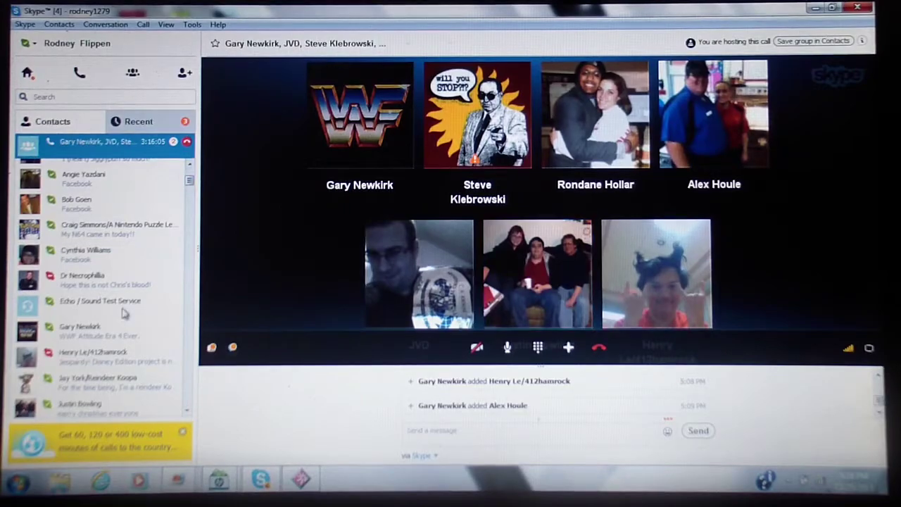
pyautogui.click(109, 331)
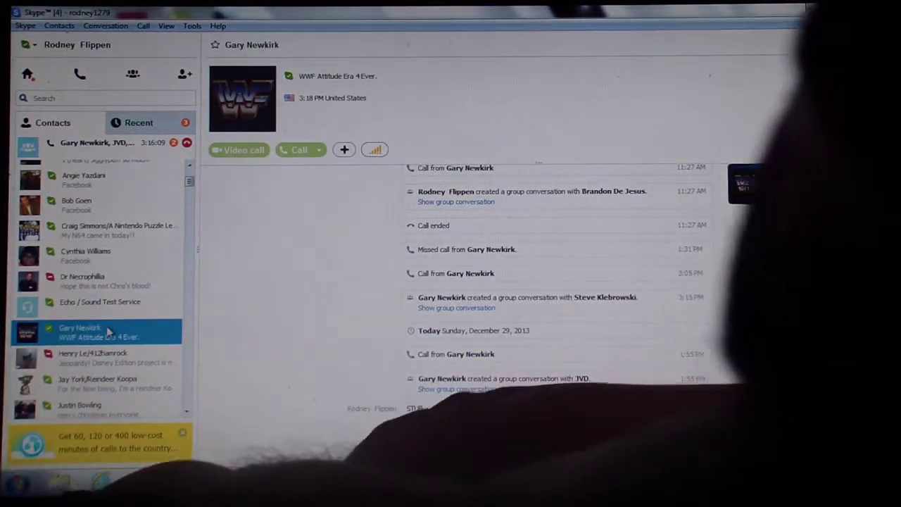
pyautogui.write('REST')
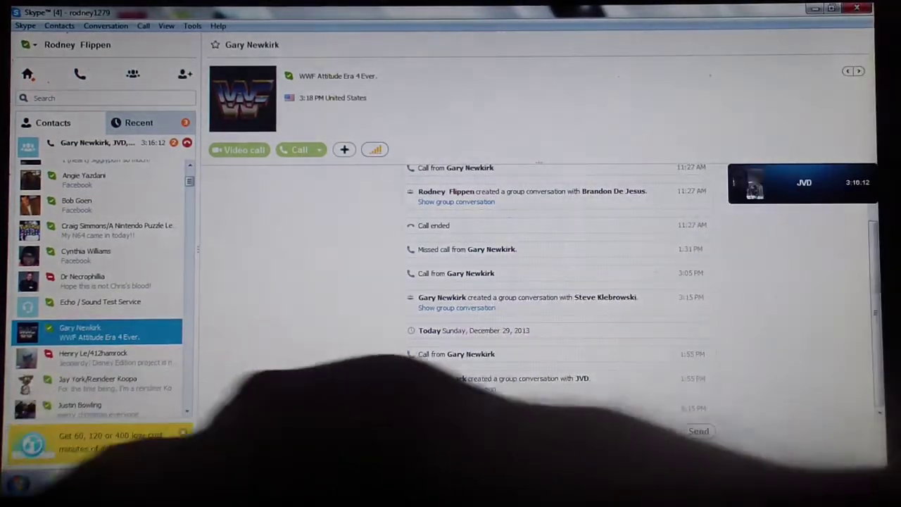
pyautogui.press('Return')
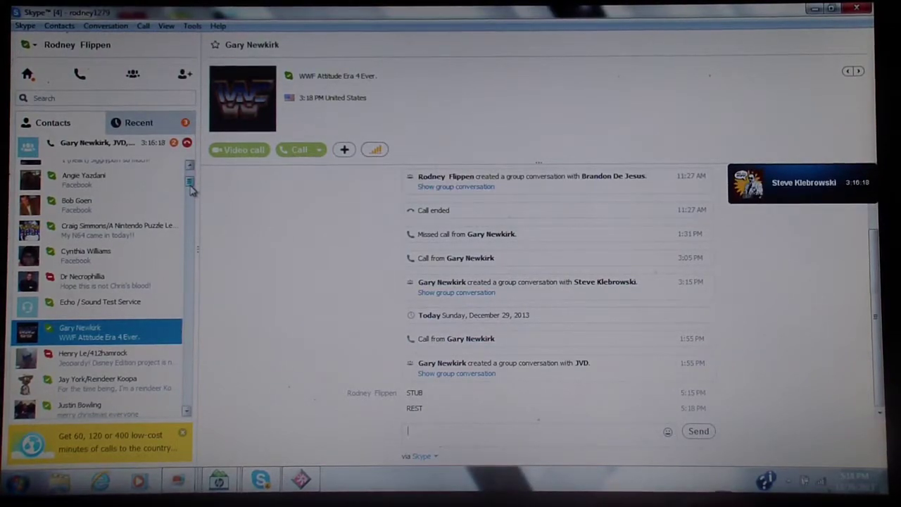
pyautogui.moveTo(190, 185); pyautogui.dragTo(190, 190)
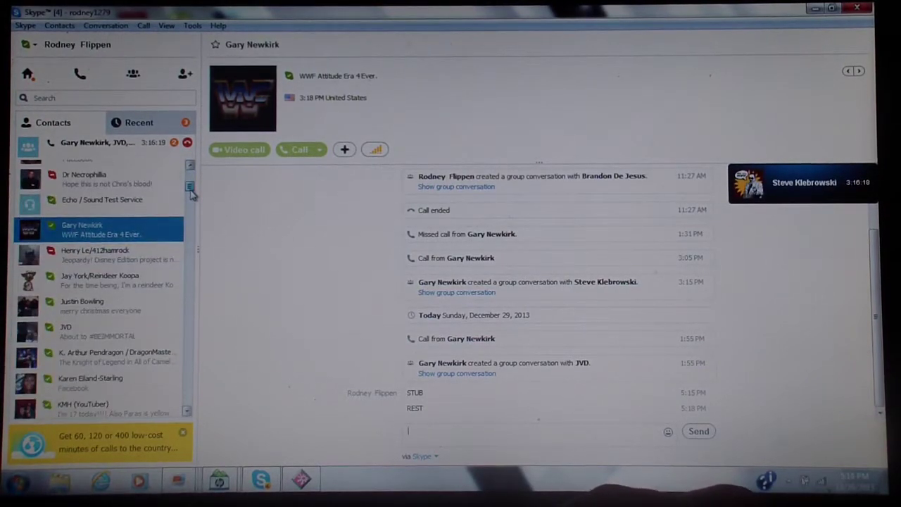
pyautogui.click(116, 332)
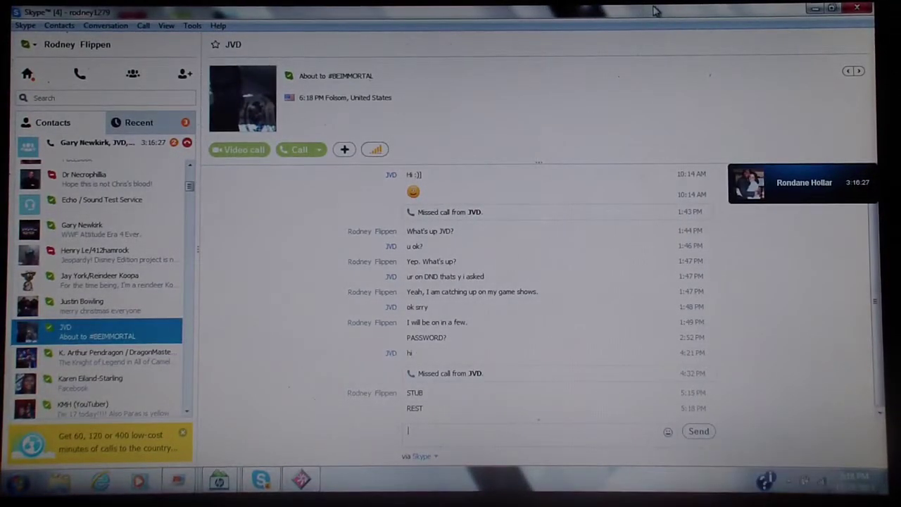
pyautogui.click(815, 9)
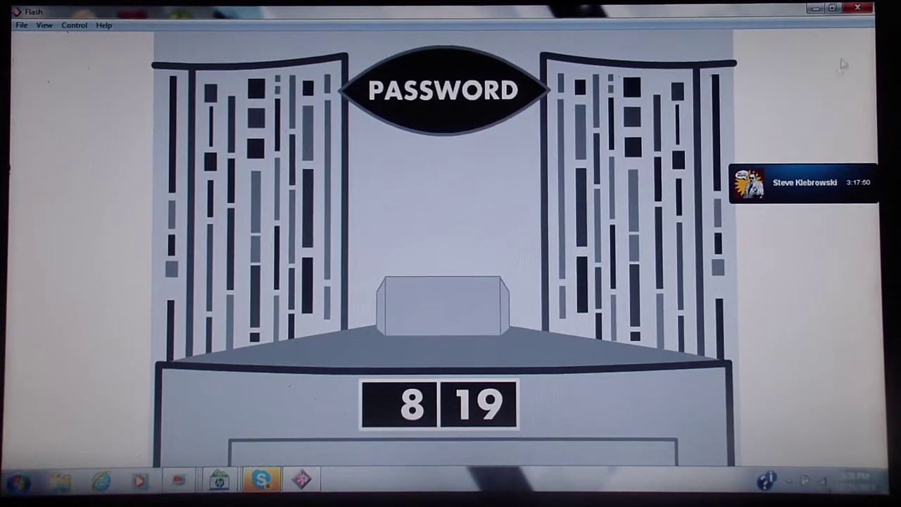
# Step: Bring the Skype group video call back to the front
pyautogui.click(752, 185)
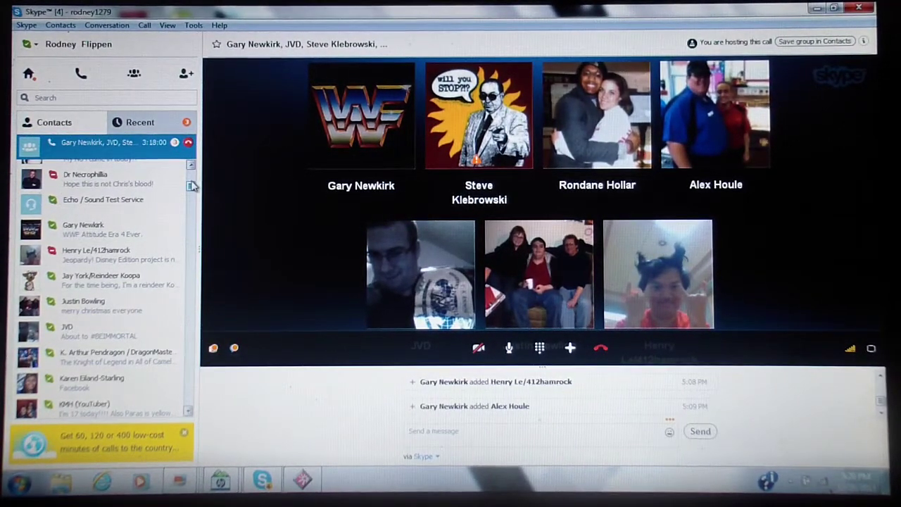
pyautogui.moveTo(192, 185); pyautogui.dragTo(191, 196)
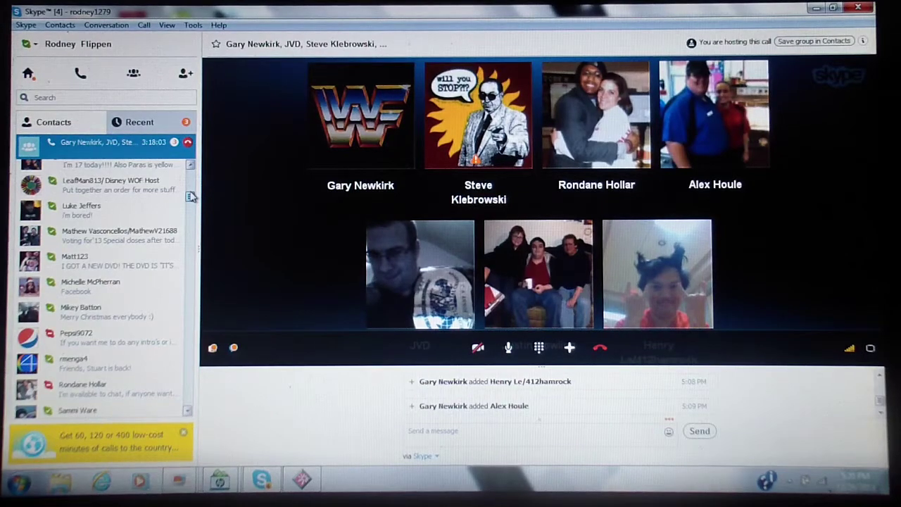
pyautogui.moveTo(192, 196); pyautogui.dragTo(191, 204)
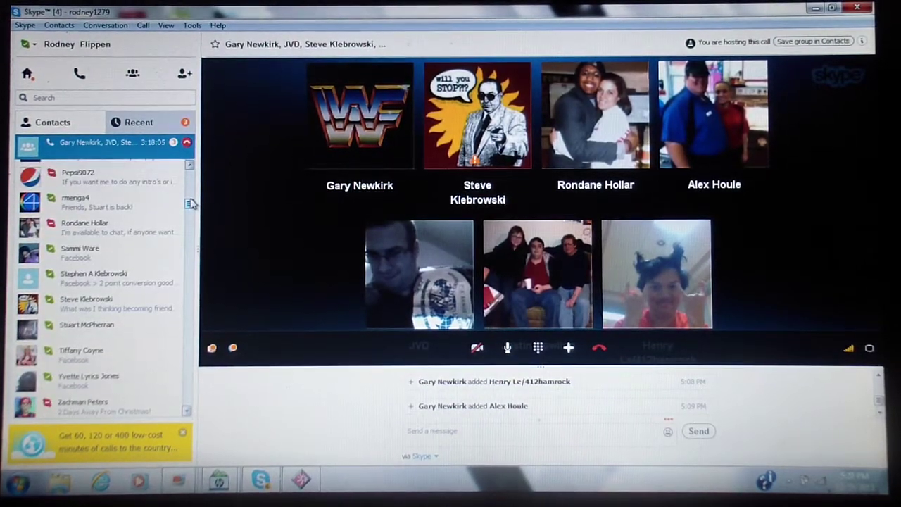
# Step: Send RUG in one player's private chat, then open another player's conversation
pyautogui.click(113, 304)
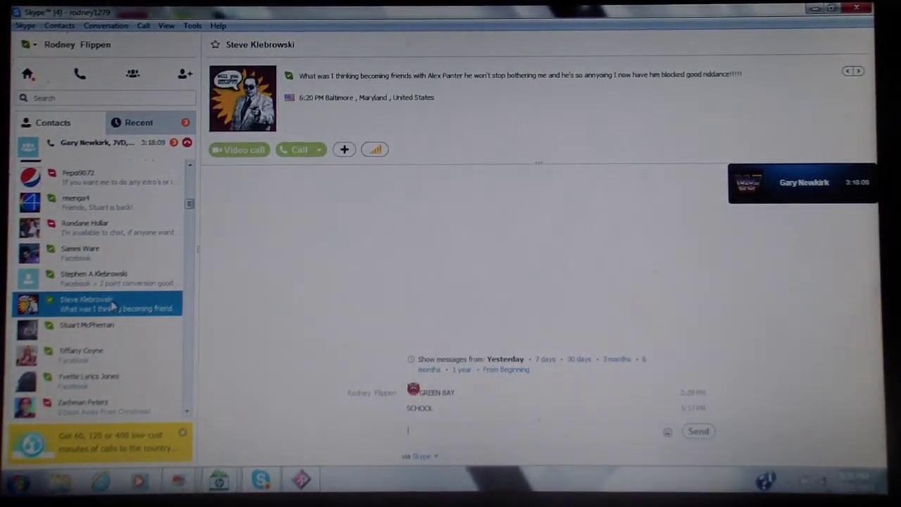
pyautogui.write('R')
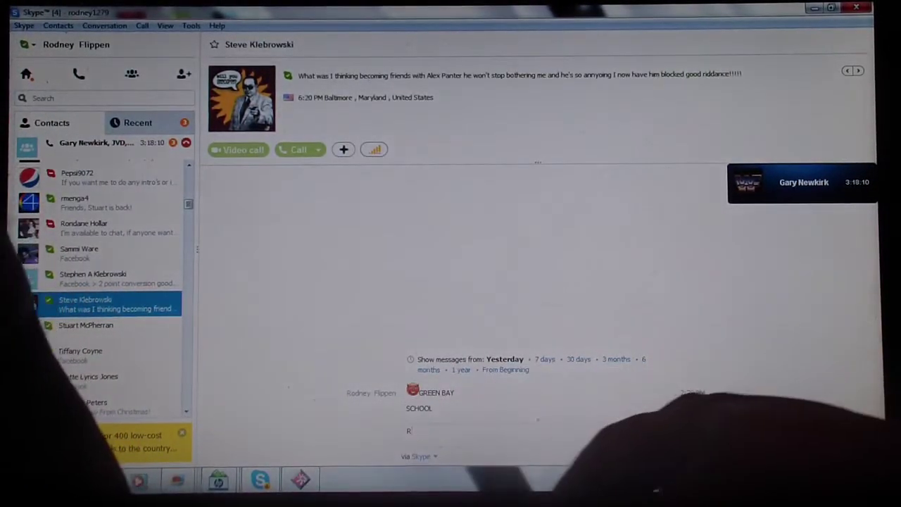
pyautogui.write('UG')
pyautogui.press('Return')
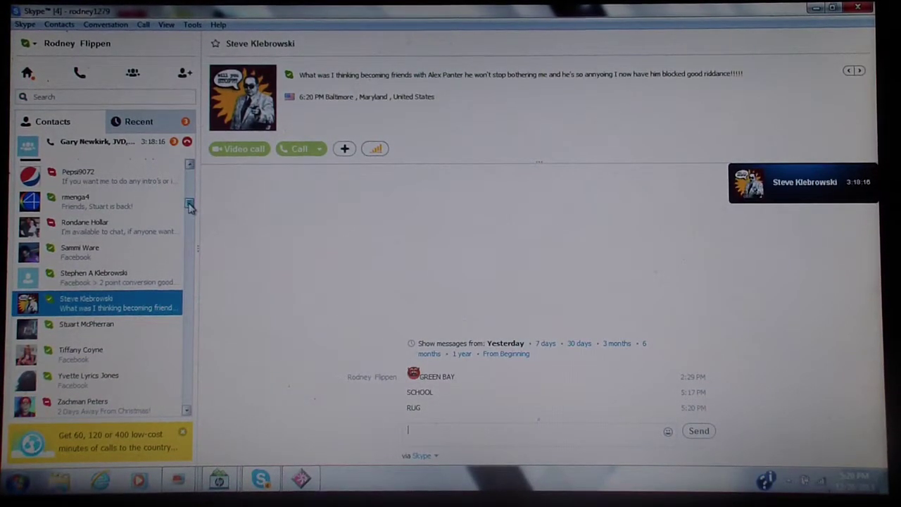
pyautogui.moveTo(189, 204); pyautogui.dragTo(191, 195)
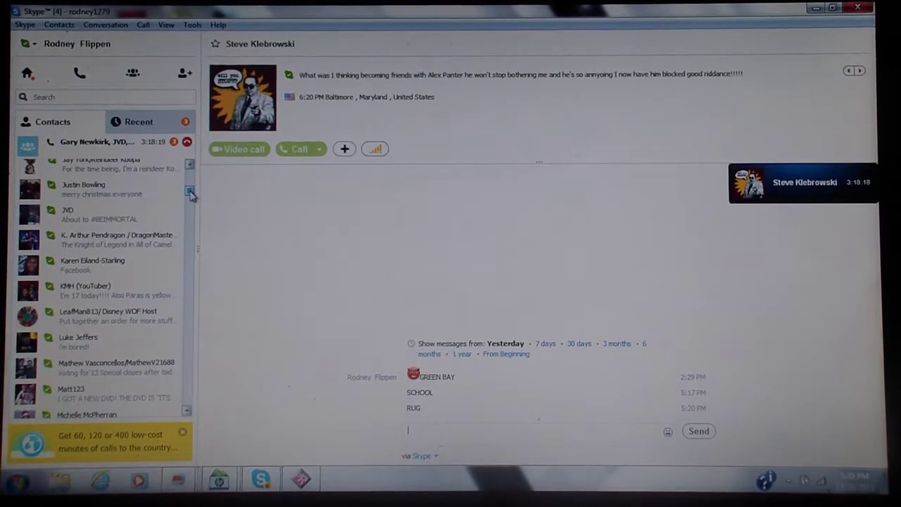
pyautogui.click(129, 194)
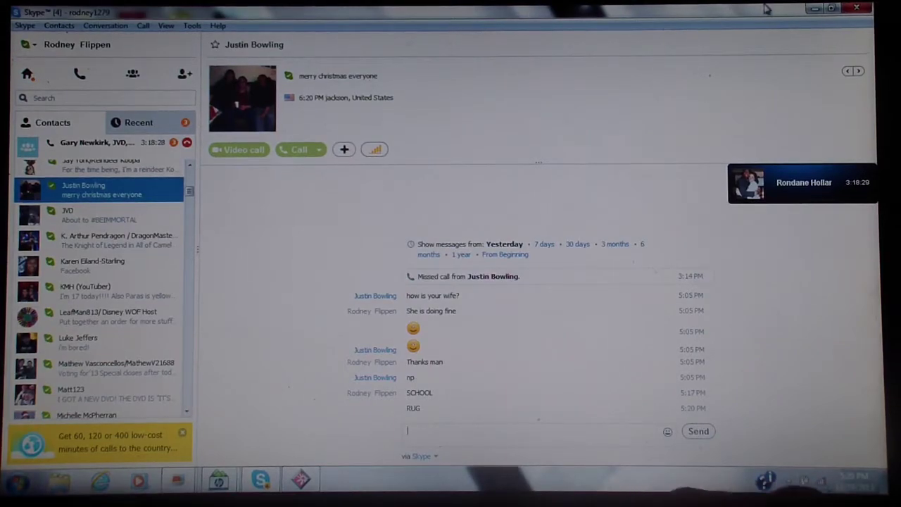
# Step: Minimize the Skype chat to show the 18–19 scoreboard
pyautogui.click(814, 8)
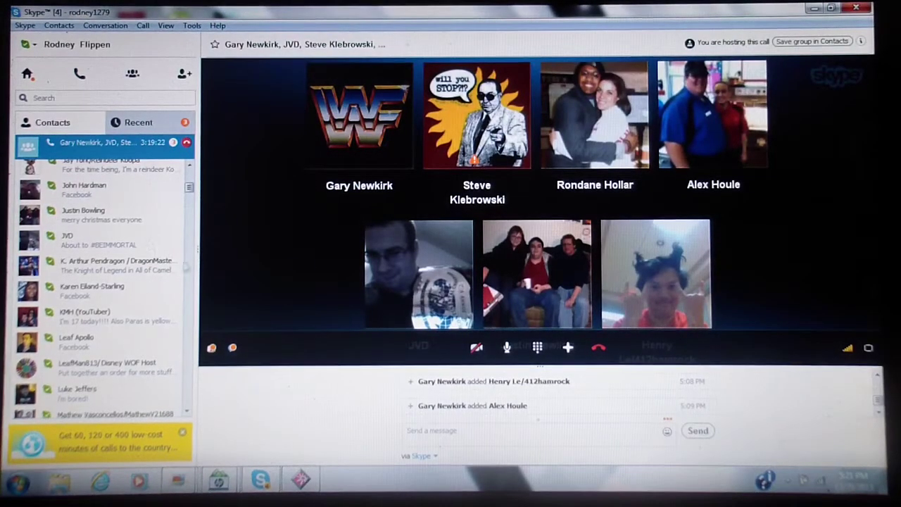
pyautogui.scroll(2, 188, 185)
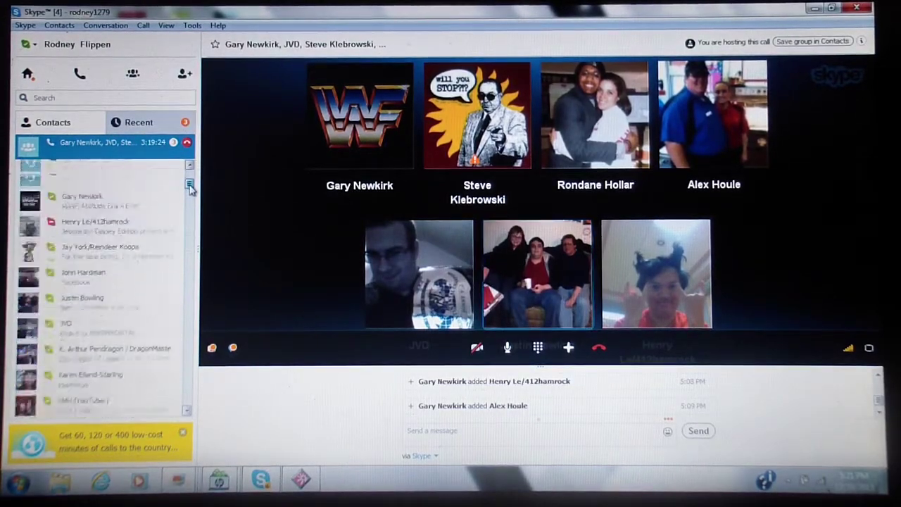
pyautogui.scroll(3, 189, 185)
# Step: Send RECESS in a player's private chat, then check two other players' conversations
pyautogui.click(106, 247)
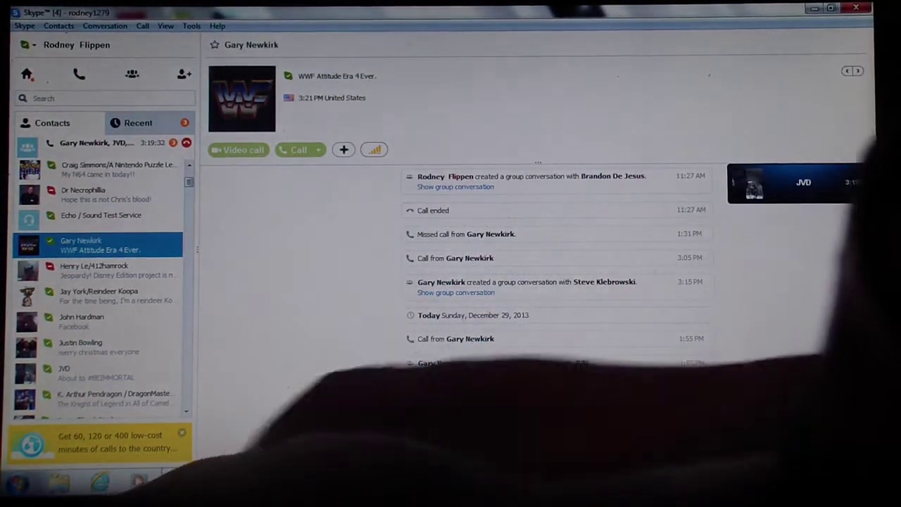
pyautogui.write('RECESS')
pyautogui.press('Return')
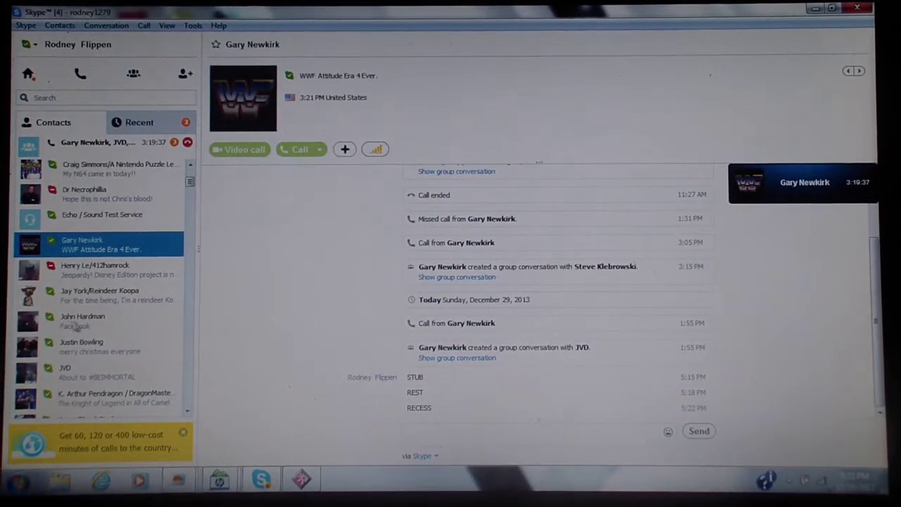
pyautogui.click(100, 345)
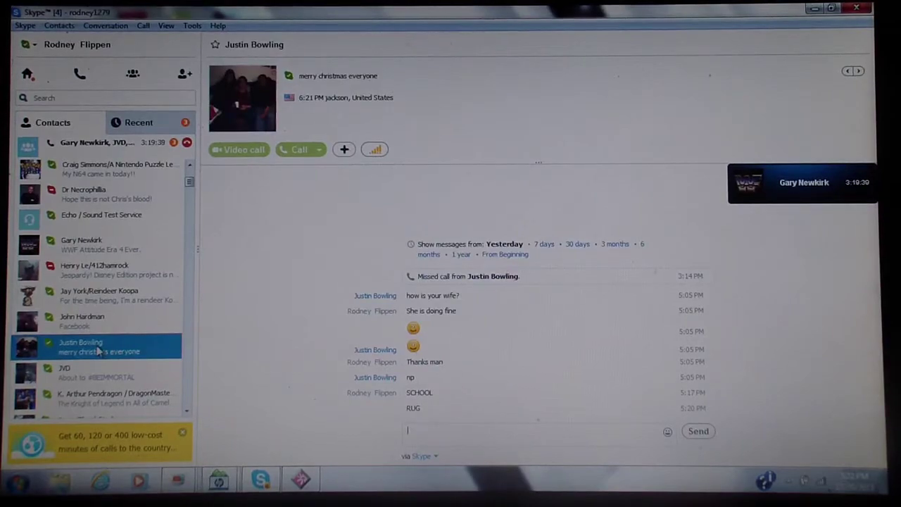
pyautogui.click(98, 377)
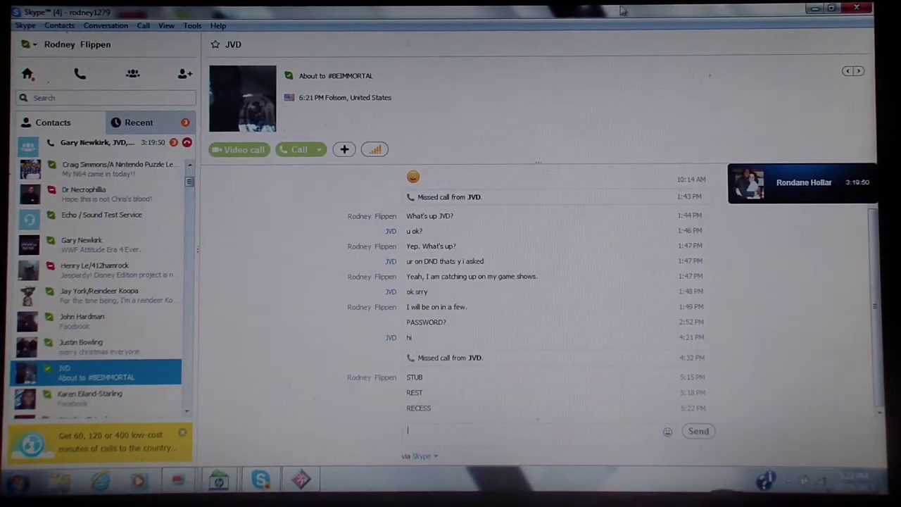
# Step: Minimize Skype to reveal the Password scoreboard still reading 18 and 19
pyautogui.click(813, 9)
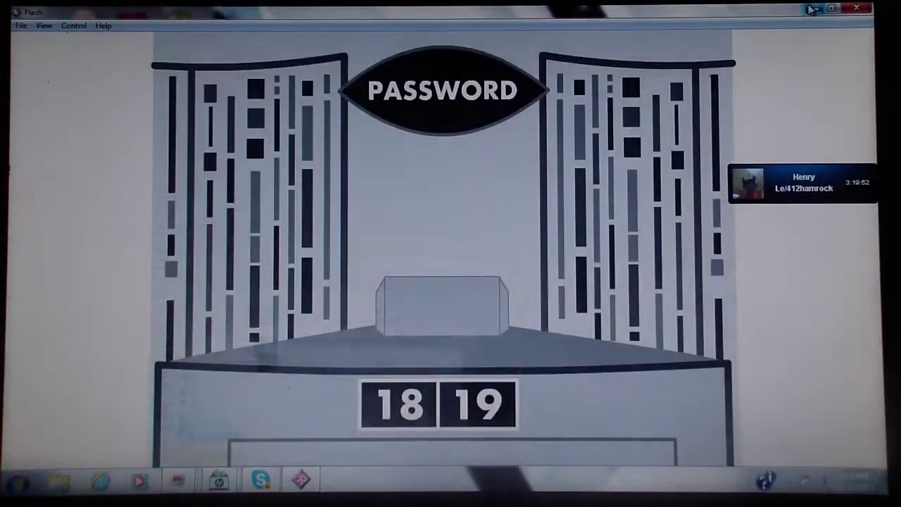